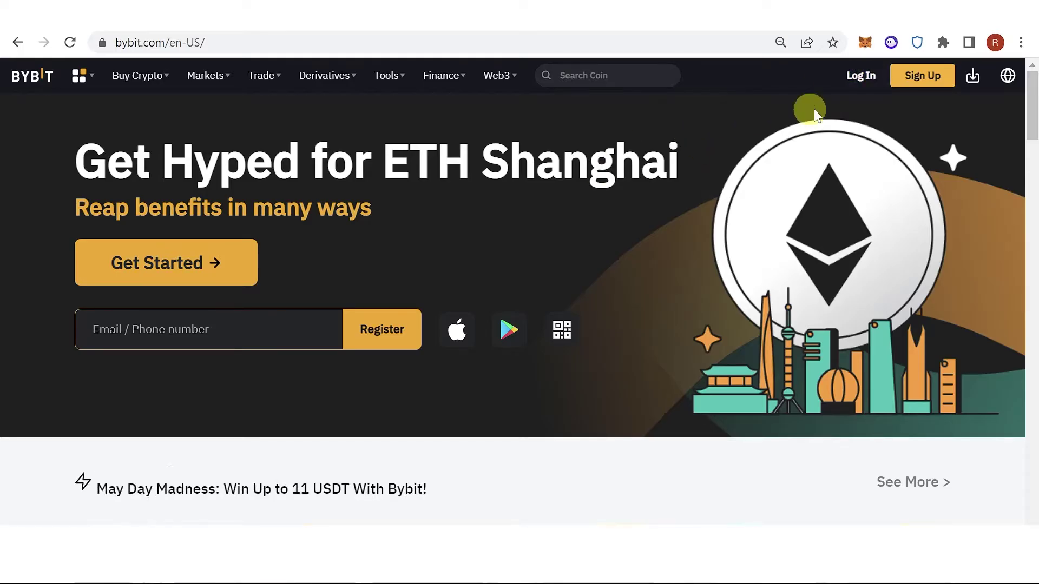
# Step: Log in and open Bybit P2P Trading on the Sell USDT for PHP listings
pyautogui.click(861, 76)
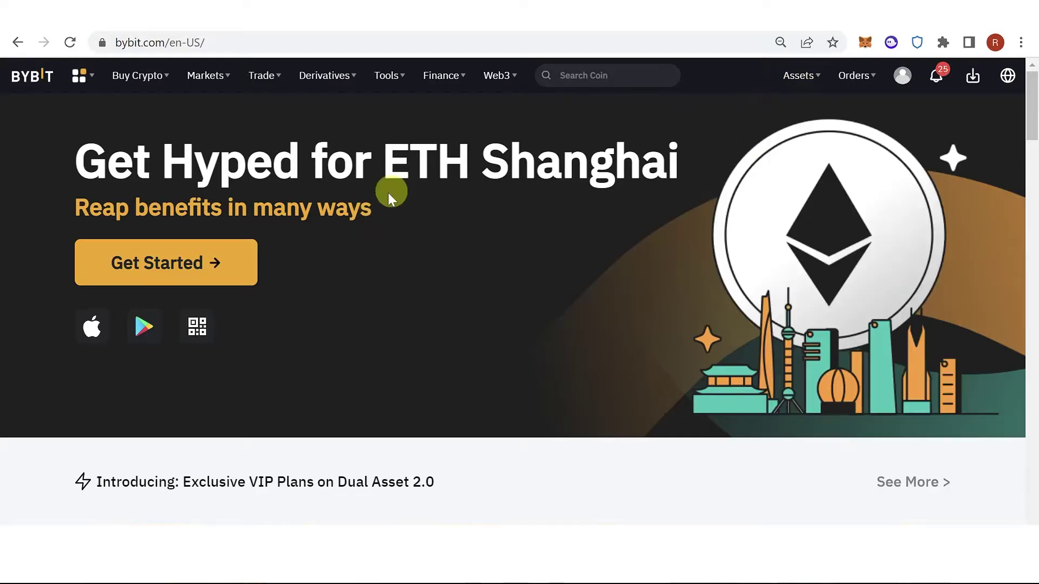
pyautogui.moveTo(140, 75)
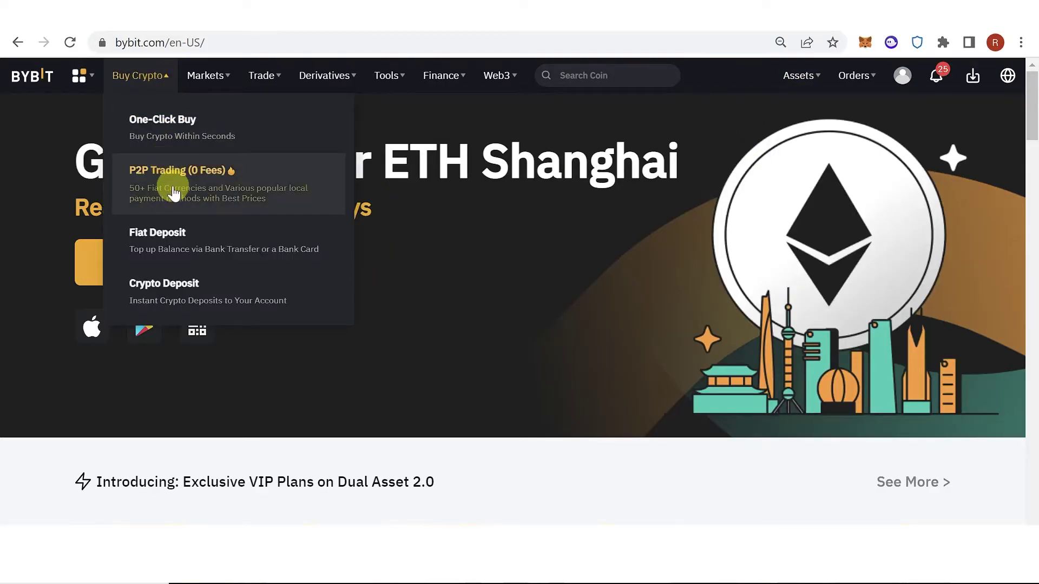
pyautogui.click(173, 192)
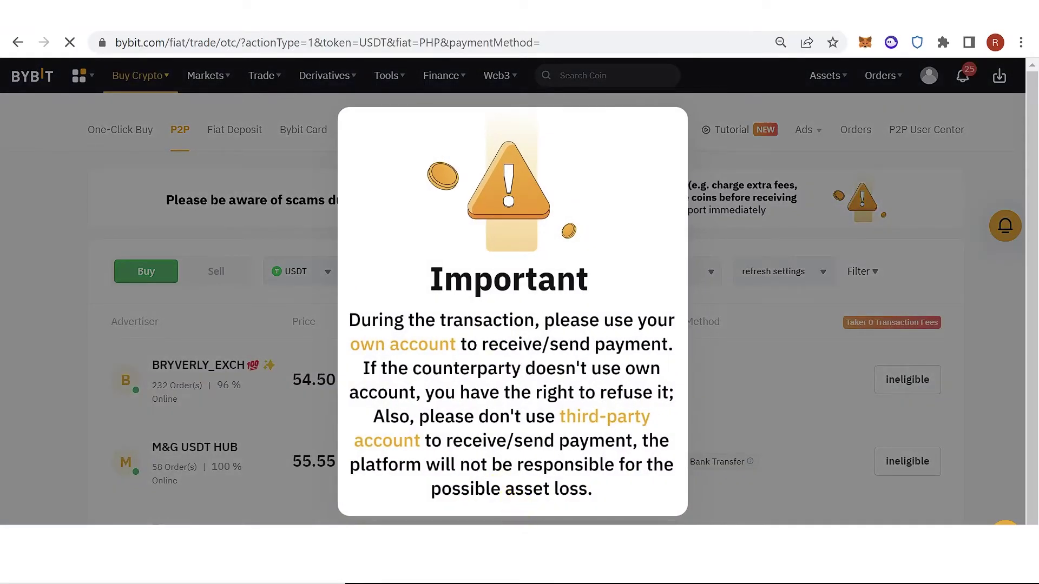
pyautogui.click(518, 520)
pyautogui.click(219, 276)
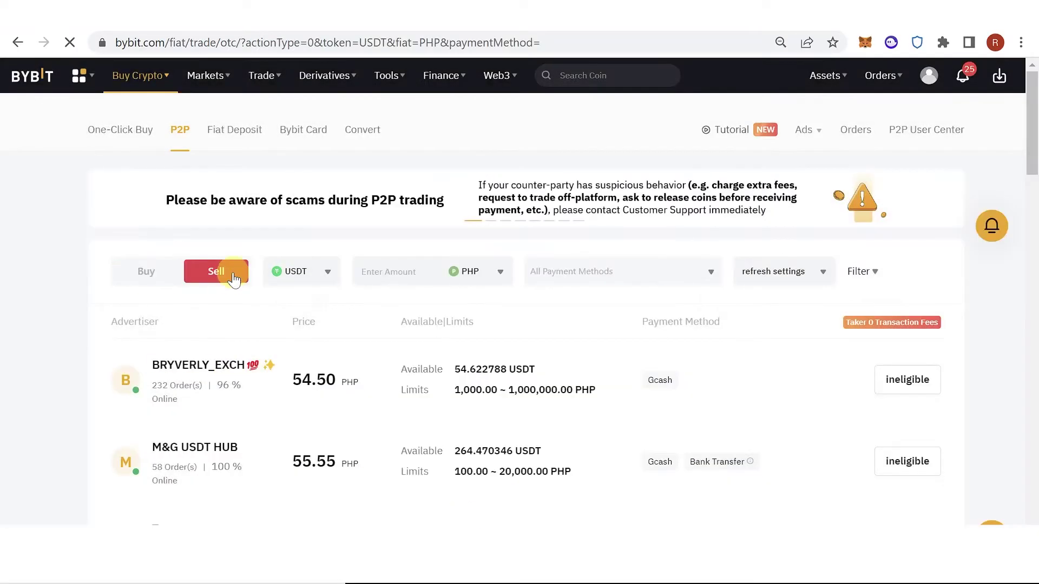
pyautogui.click(326, 273)
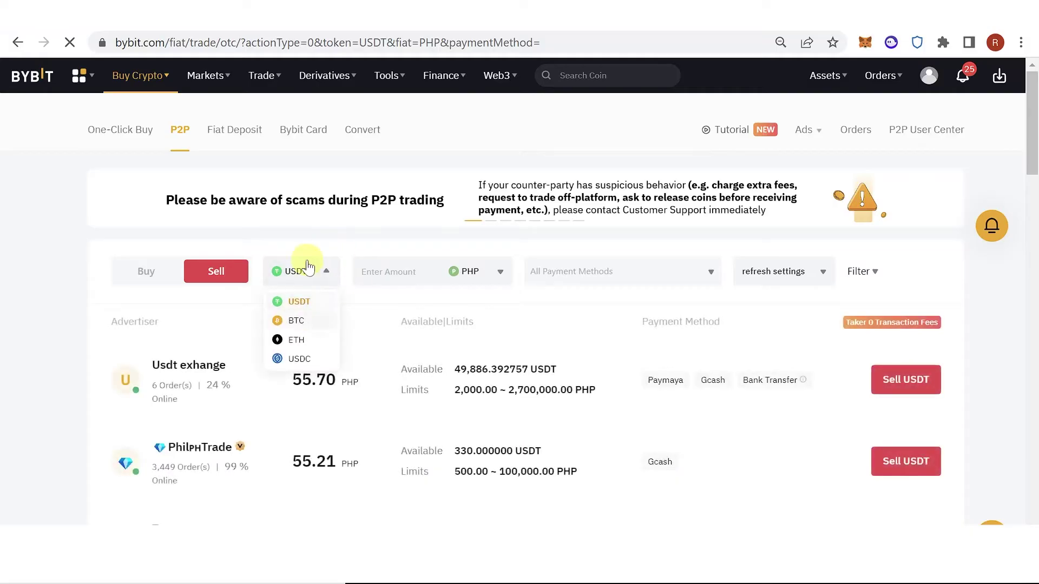
pyautogui.click(498, 273)
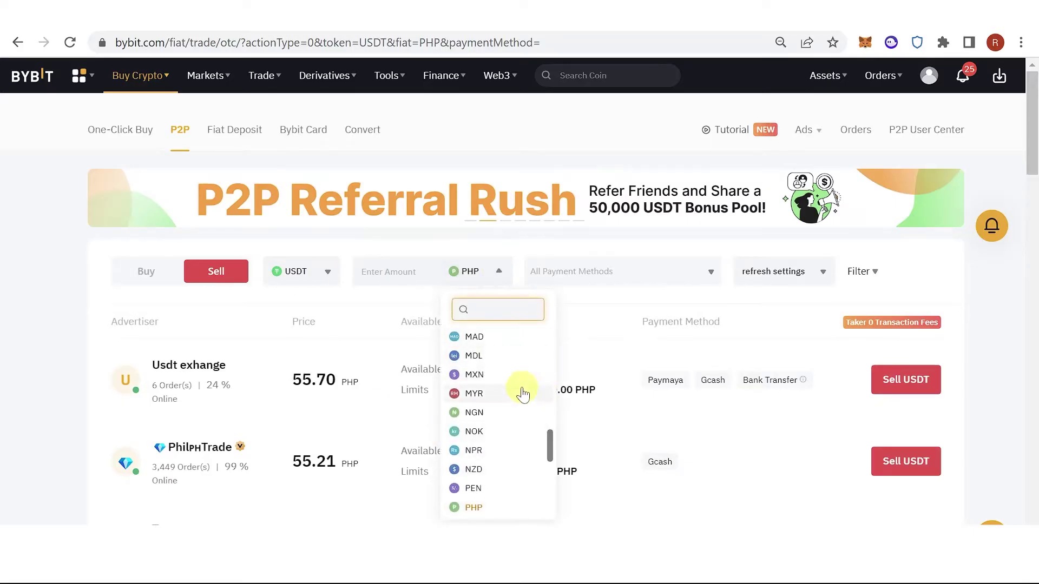
pyautogui.click(579, 271)
pyautogui.click(503, 281)
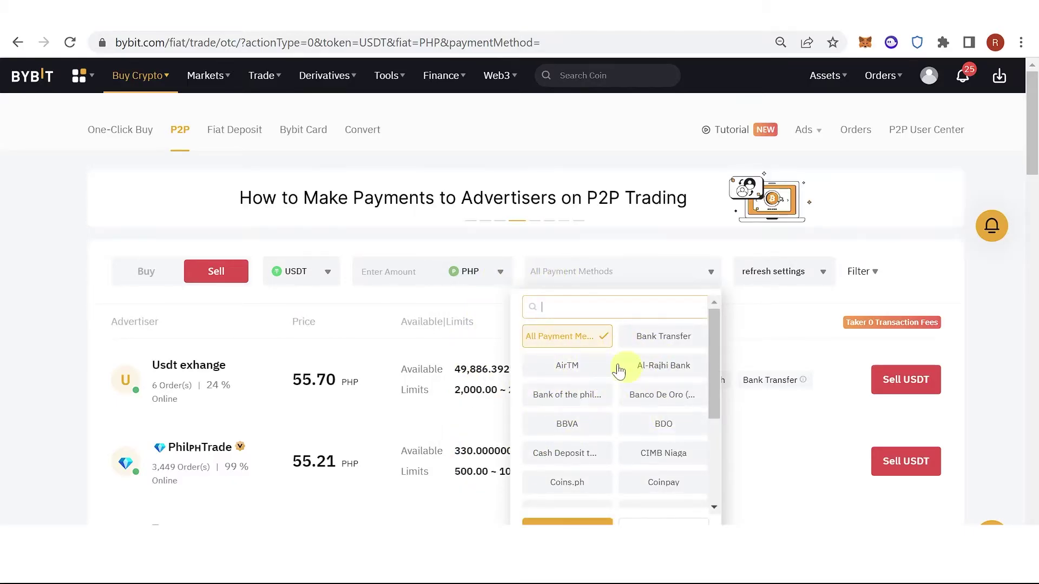
pyautogui.click(661, 254)
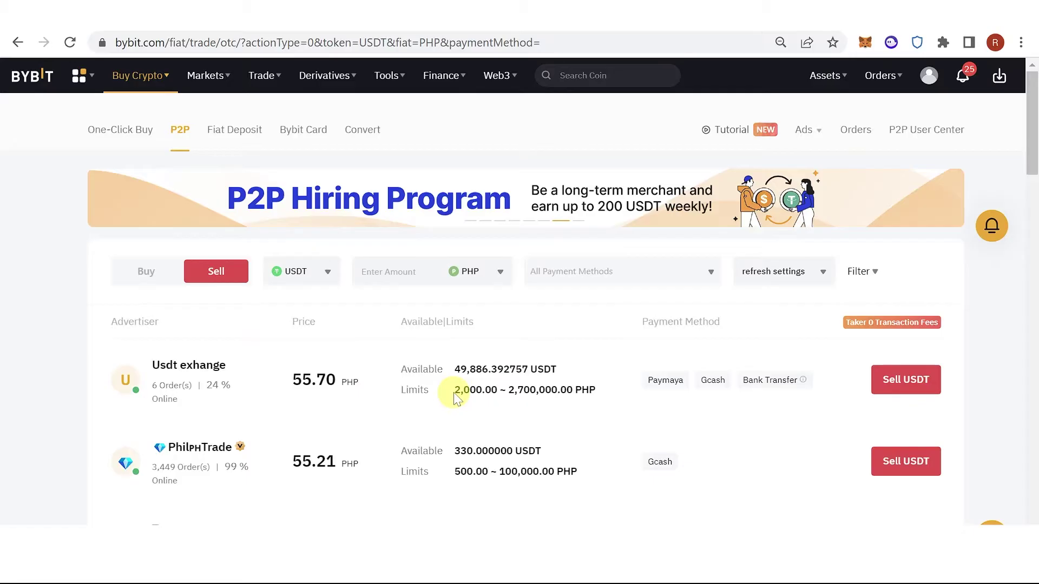
pyautogui.moveTo(457, 395); pyautogui.dragTo(467, 374)
pyautogui.click(484, 396)
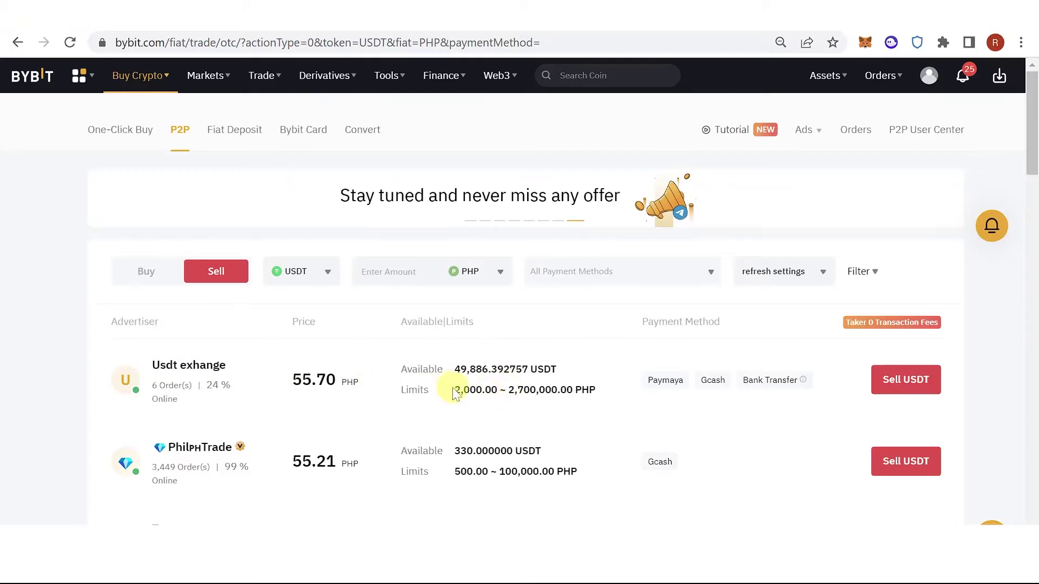
pyautogui.moveTo(455, 395); pyautogui.dragTo(480, 395)
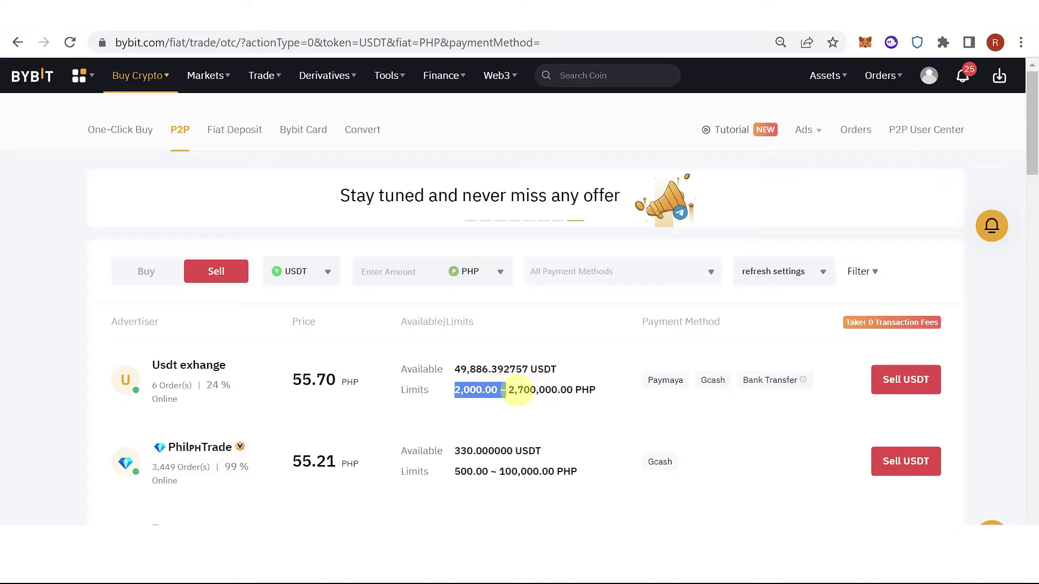
pyautogui.click(511, 395)
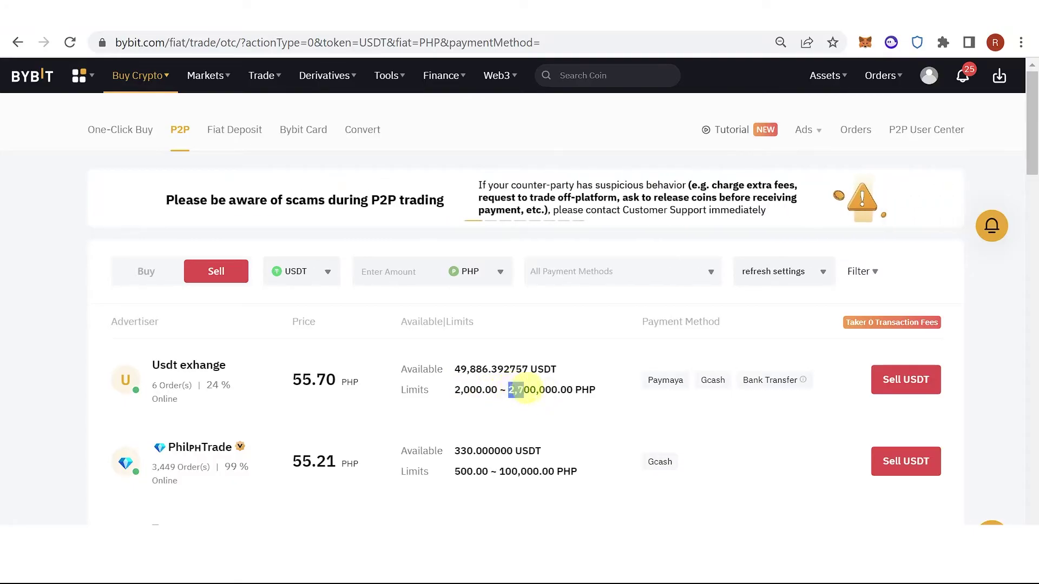
pyautogui.moveTo(510, 389); pyautogui.dragTo(572, 390)
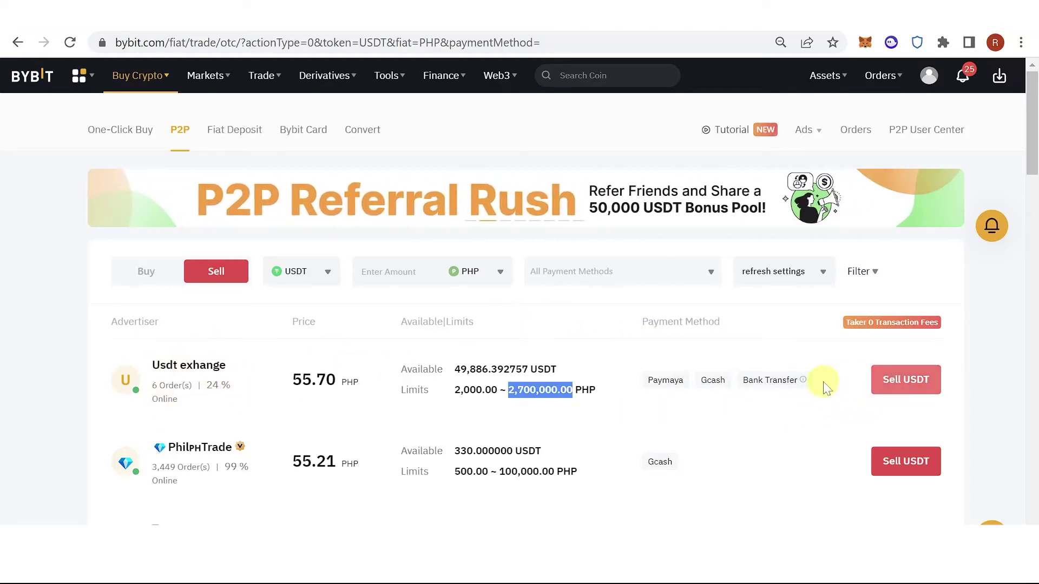
pyautogui.click(876, 380)
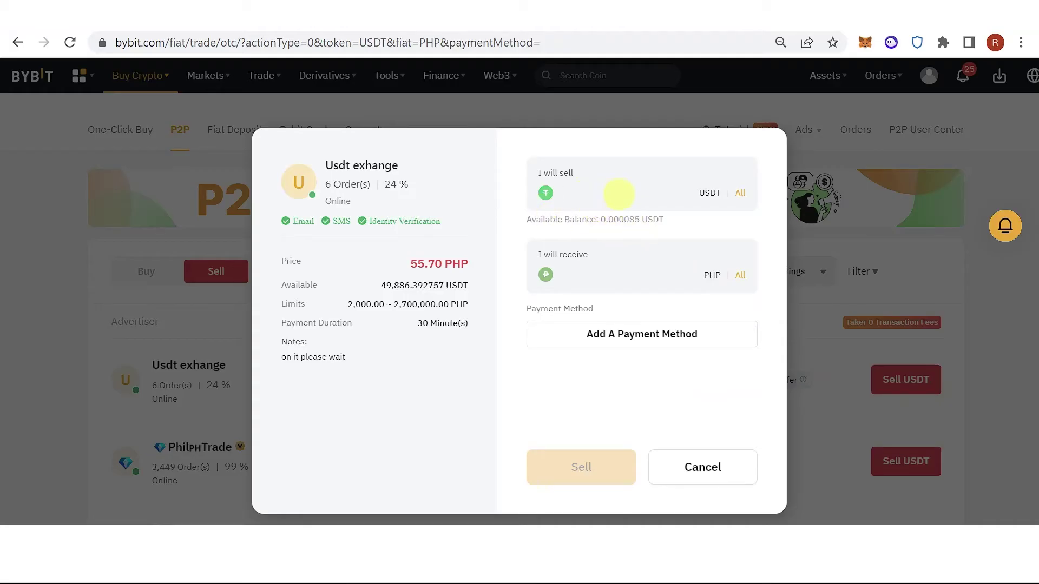
# Step: Enter 100 USDT to sell to Usdt exhange and check the 5,570 PHP receive amount
pyautogui.click(619, 194)
pyautogui.write('100')
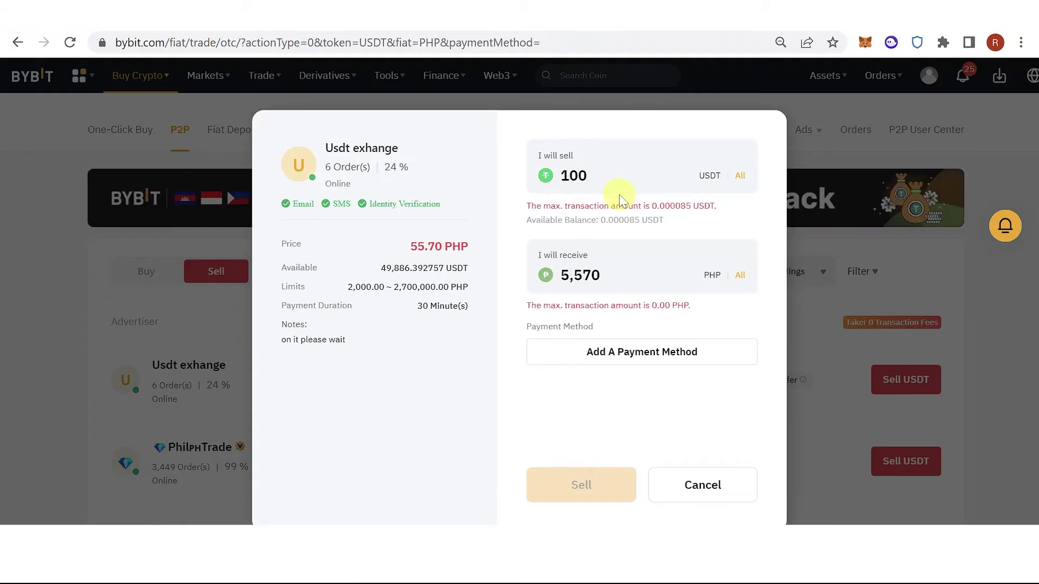
pyautogui.moveTo(600, 276); pyautogui.dragTo(556, 282)
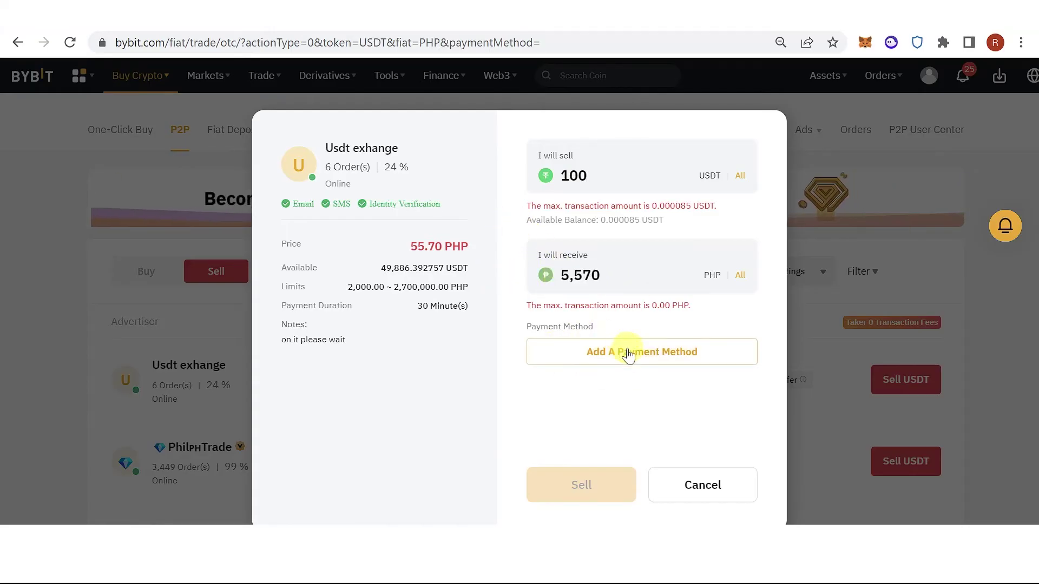
pyautogui.click(650, 355)
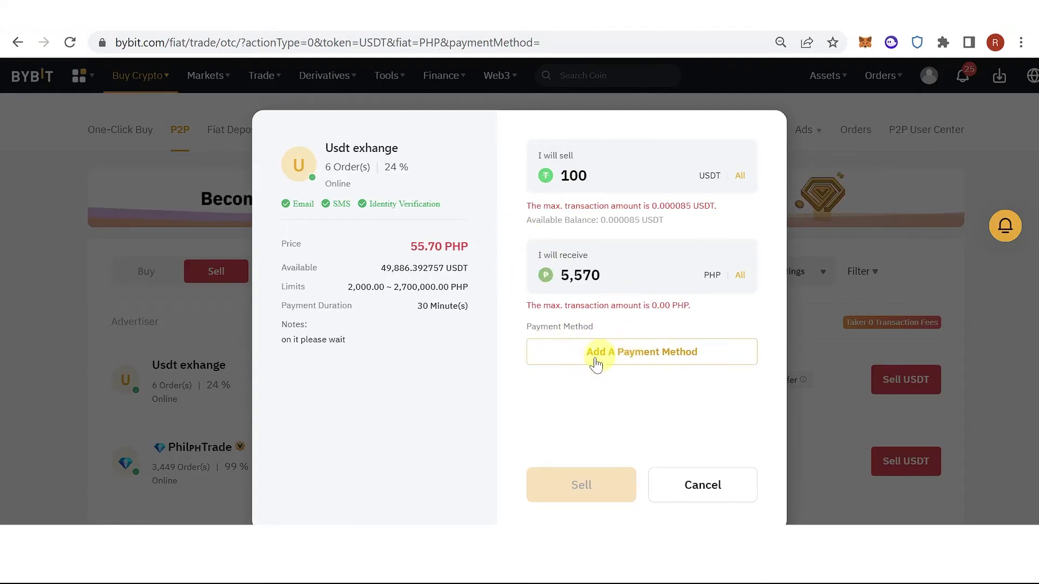